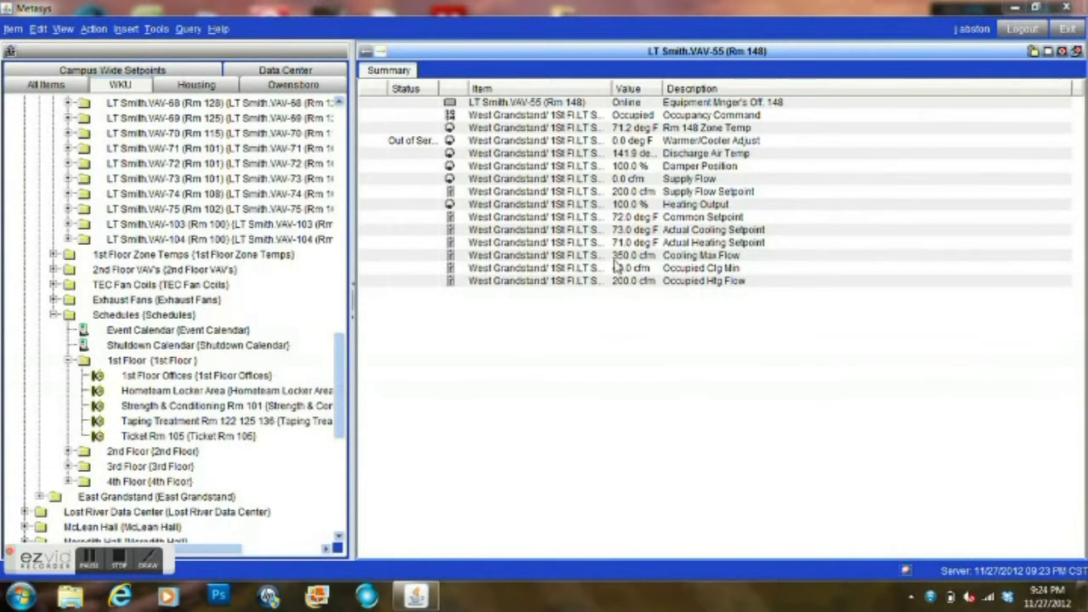
- Examine the Occupancy Command and Common Setpoint values of LT Smith.VAV-55 (Rm 148)
{"action": "left_click", "coordinate": [624, 117]}
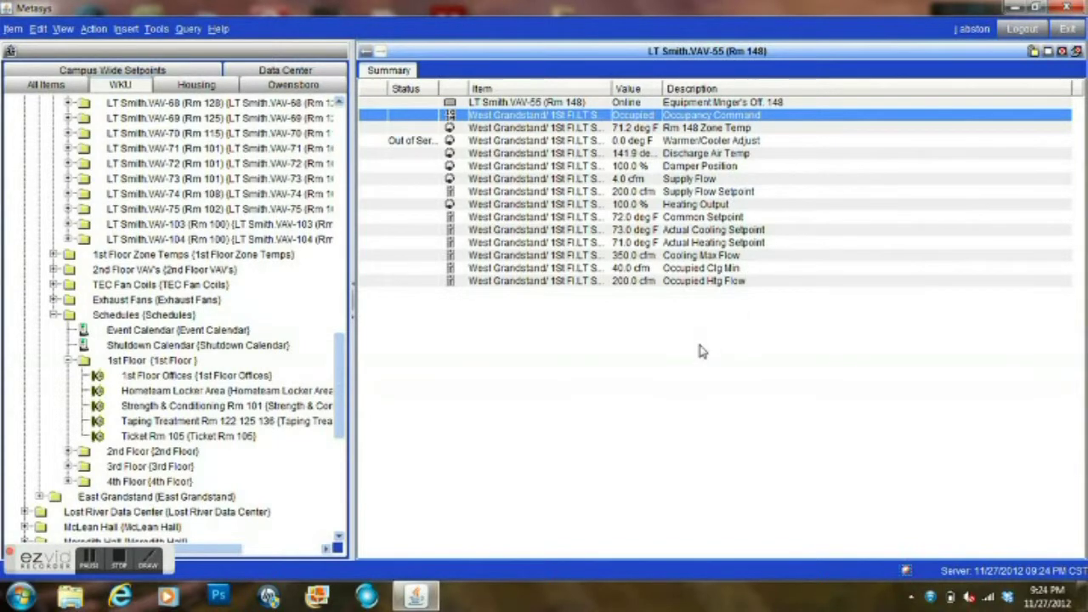
{"action": "left_click", "coordinate": [642, 219]}
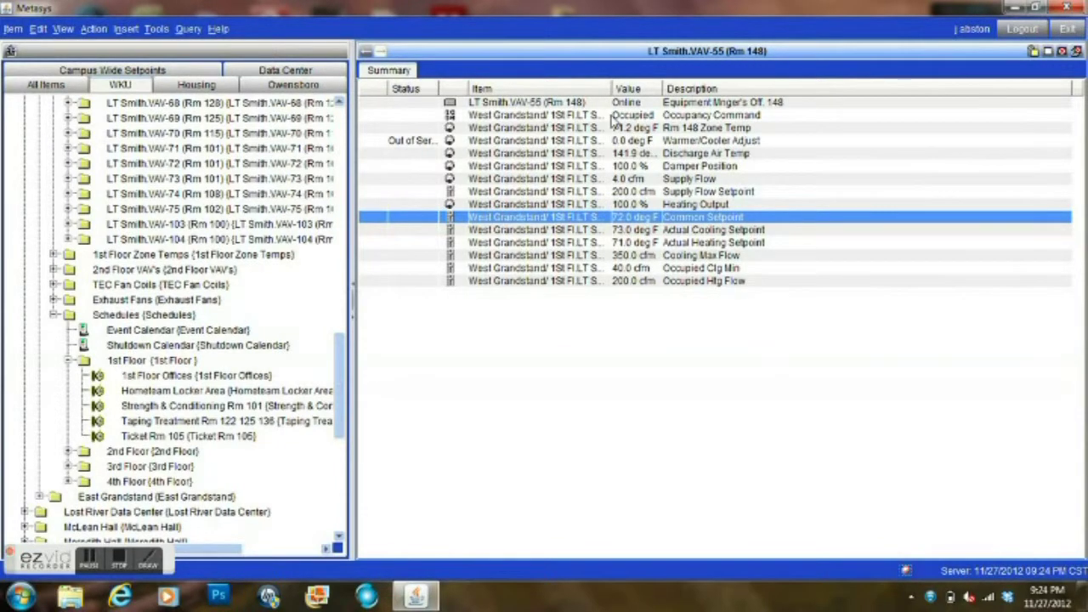
- Open the 1st Floor Offices schedule in the display pane and examine today's occupied and unoccupied periods
{"action": "left_click", "coordinate": [169, 376]}
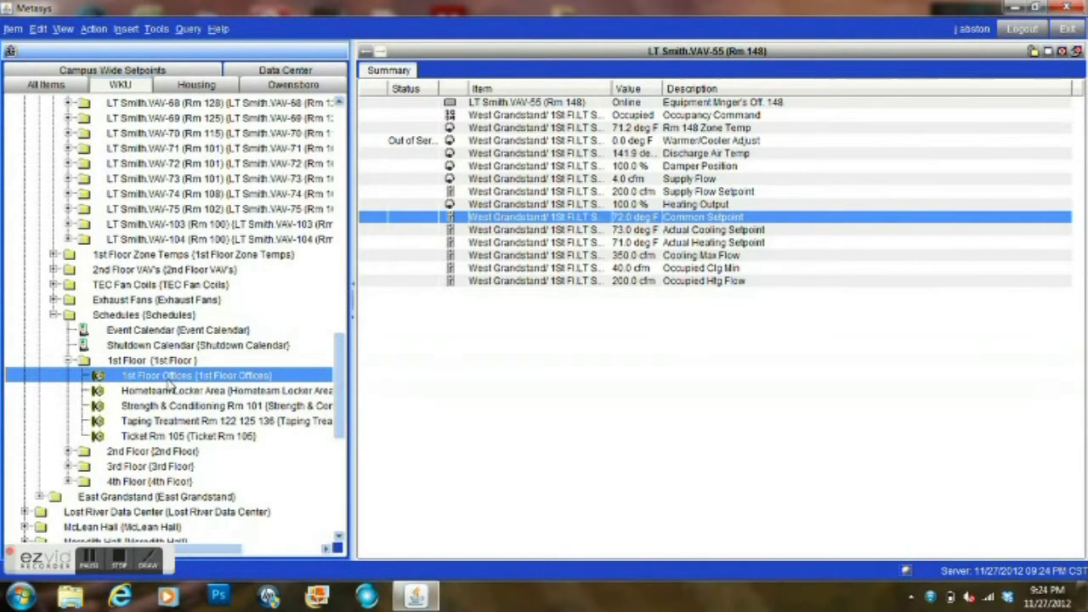
{"action": "left_click_drag", "start_coordinate": [169, 385], "coordinate": [510, 383]}
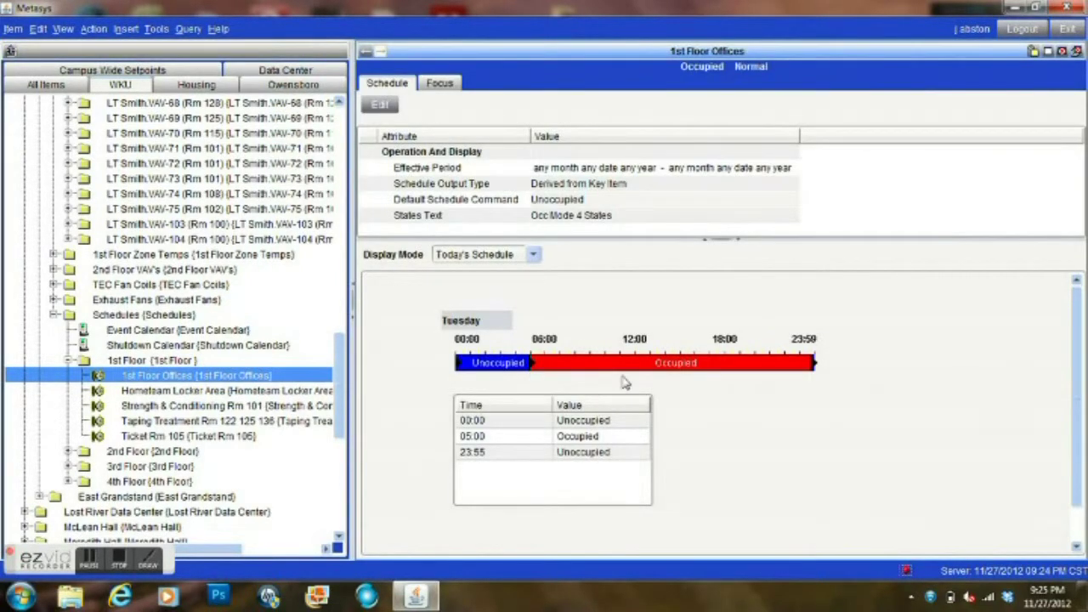
{"action": "mouse_move", "coordinate": [530, 366]}
{"action": "mouse_move", "coordinate": [812, 371]}
- View the 1st Floor Offices schedule's Scheduled Items, and switch its display mode to Exception Schedule
{"action": "left_click", "coordinate": [533, 255]}
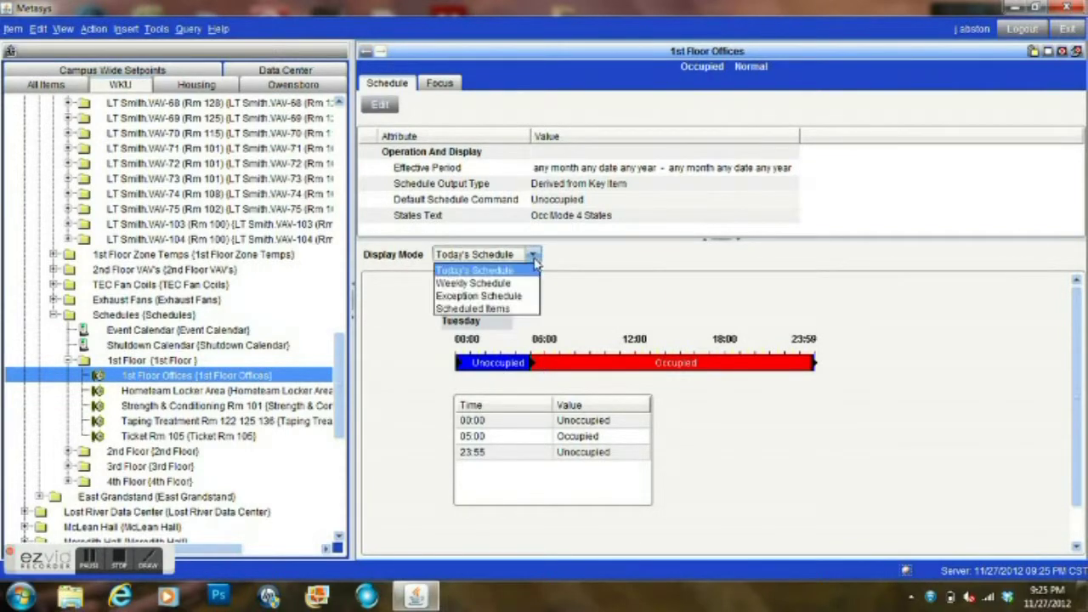
{"action": "left_click", "coordinate": [497, 311]}
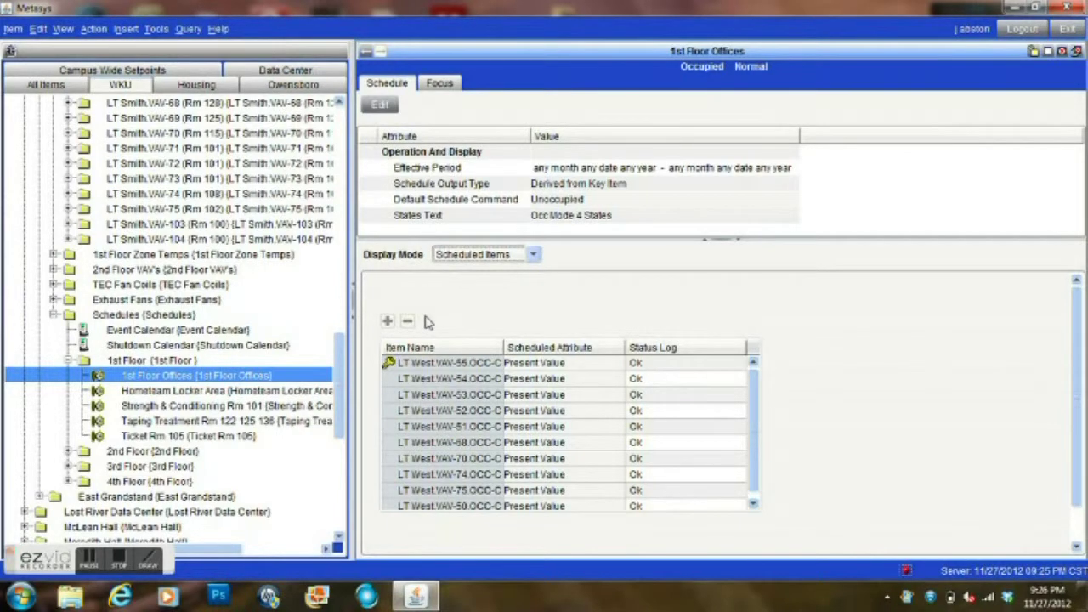
{"action": "left_click", "coordinate": [533, 255]}
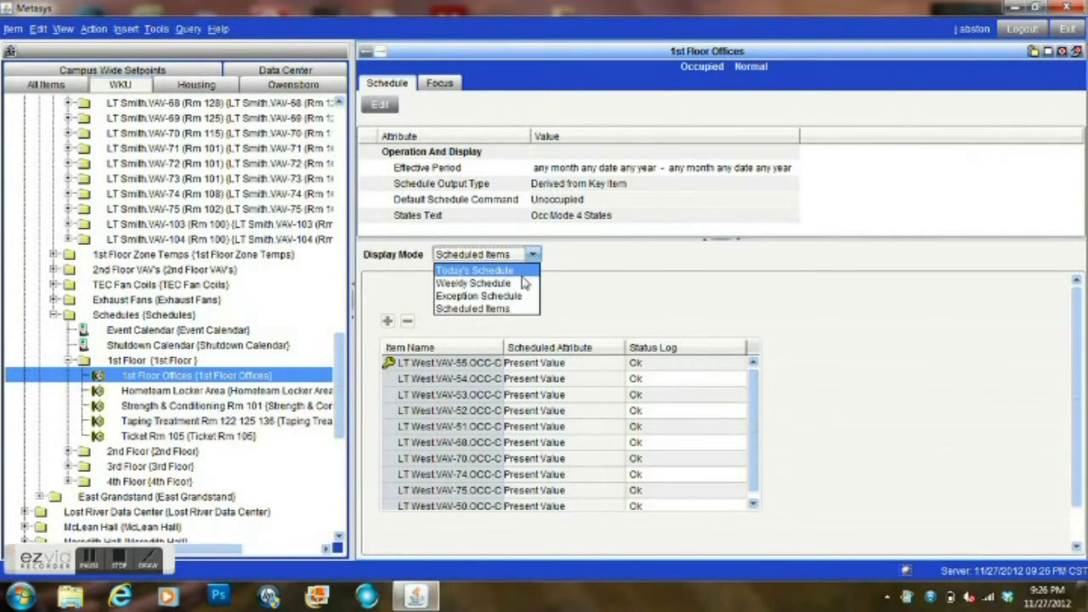
{"action": "left_click", "coordinate": [511, 301]}
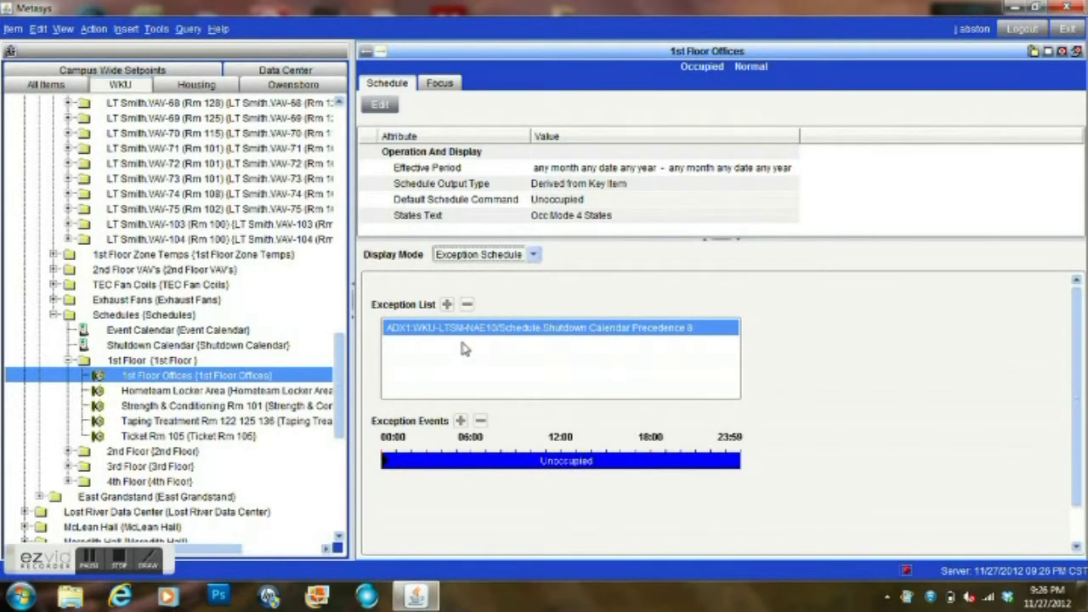
- Examine the Date Range, Week and Day, and Calendar Reference options for a new schedule exception, and discard the edit
{"action": "left_click", "coordinate": [384, 105]}
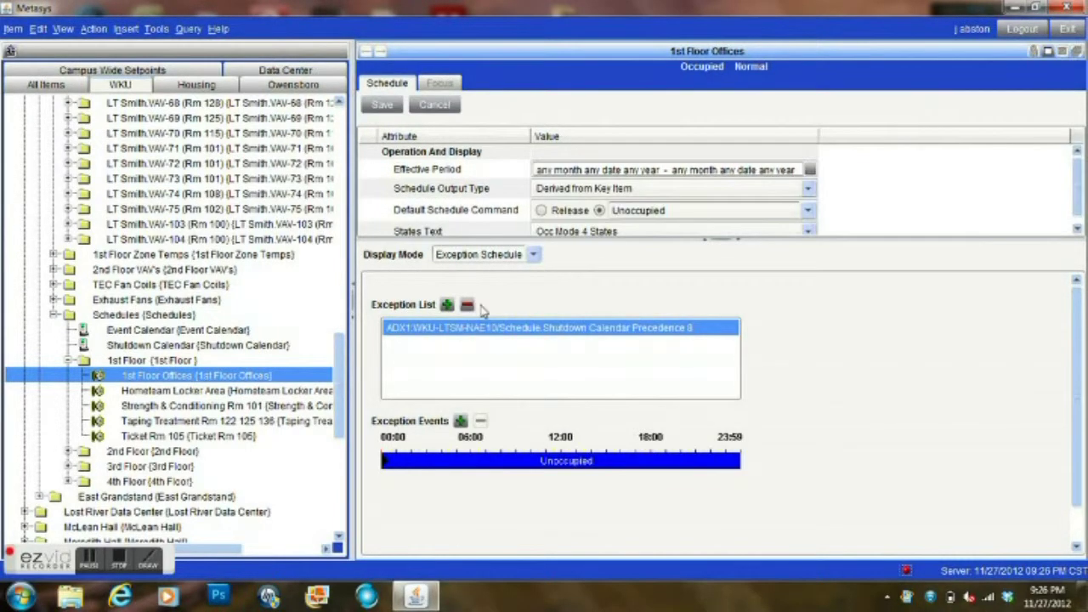
{"action": "left_click", "coordinate": [447, 306]}
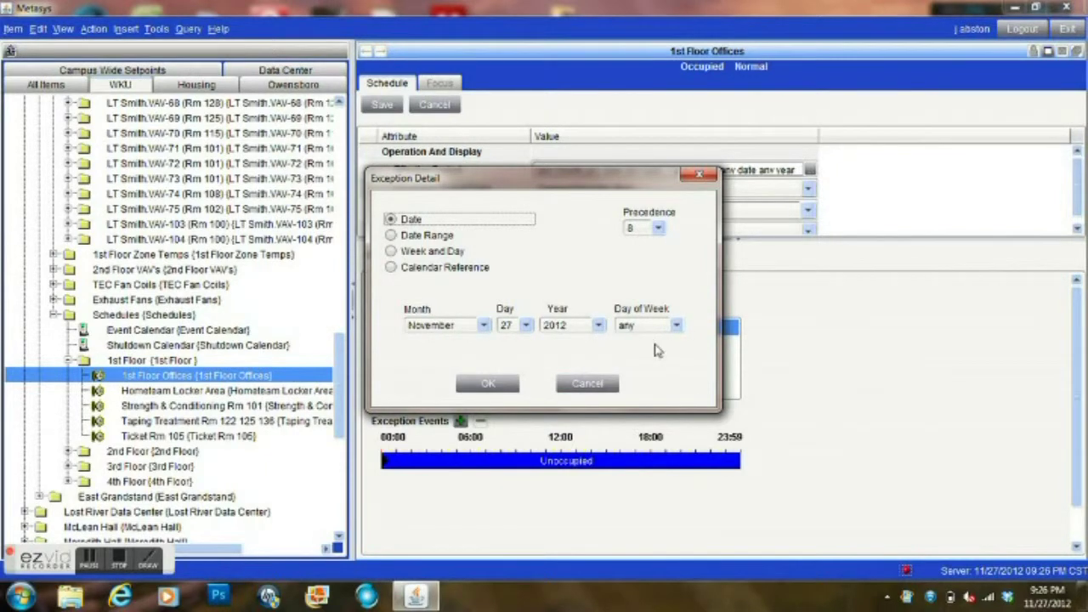
{"action": "left_click", "coordinate": [426, 238]}
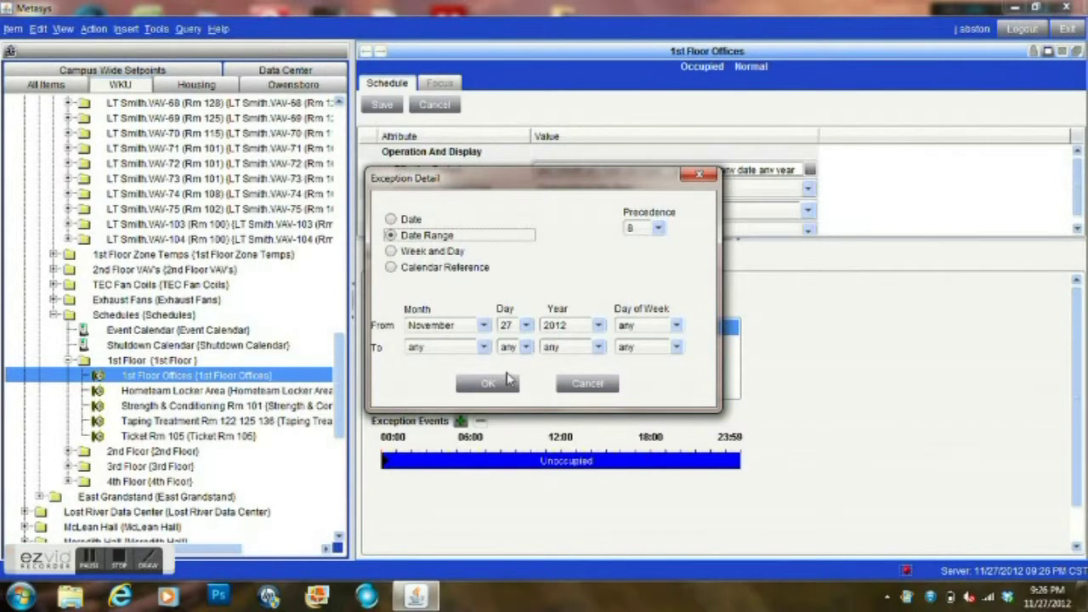
{"action": "left_click", "coordinate": [442, 251]}
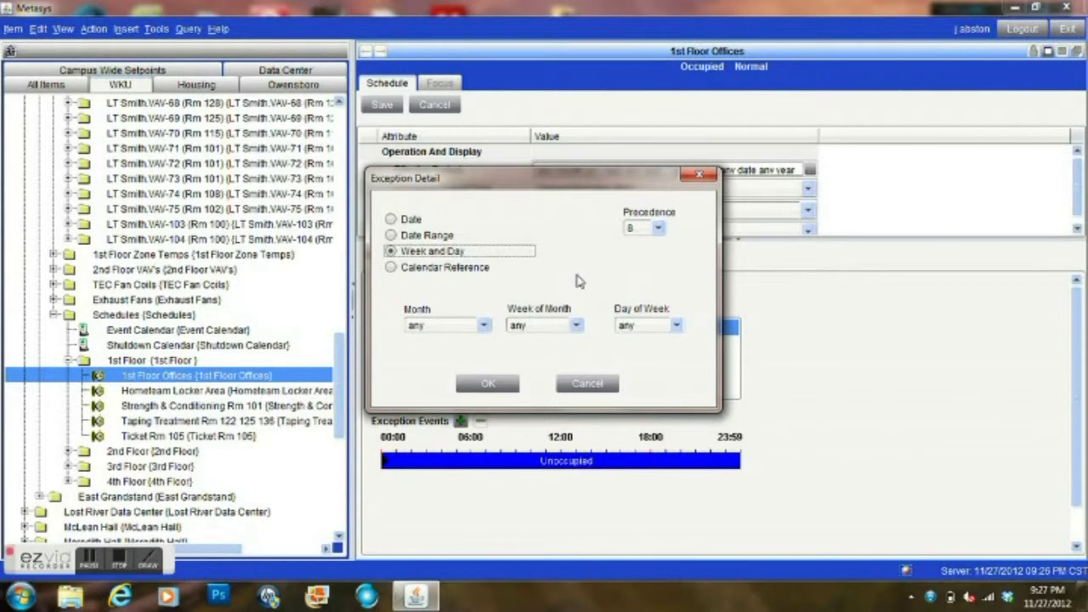
{"action": "left_click", "coordinate": [456, 270]}
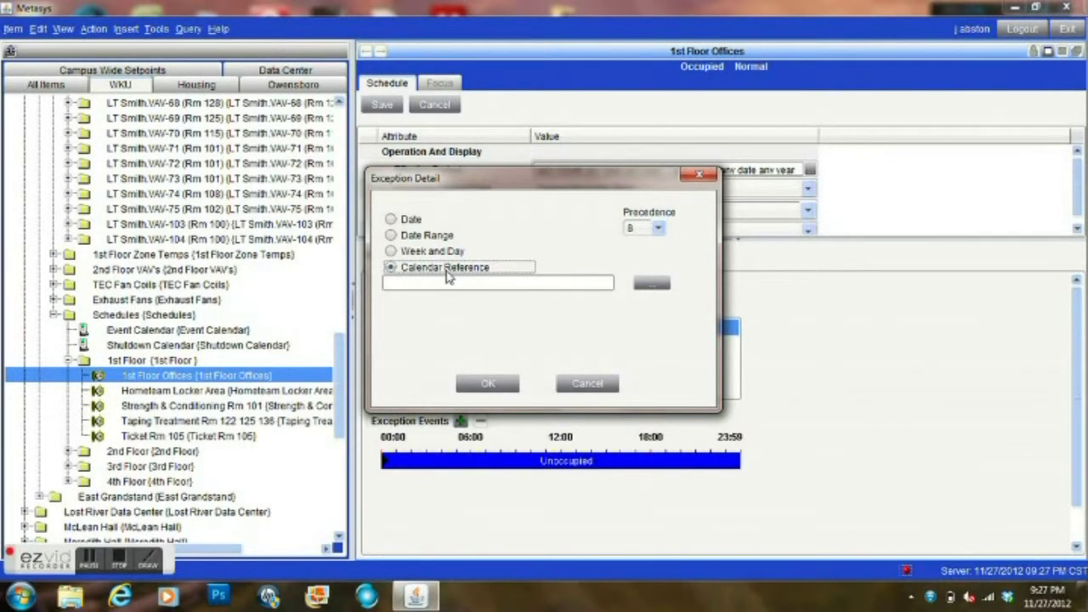
{"action": "left_click", "coordinate": [588, 386]}
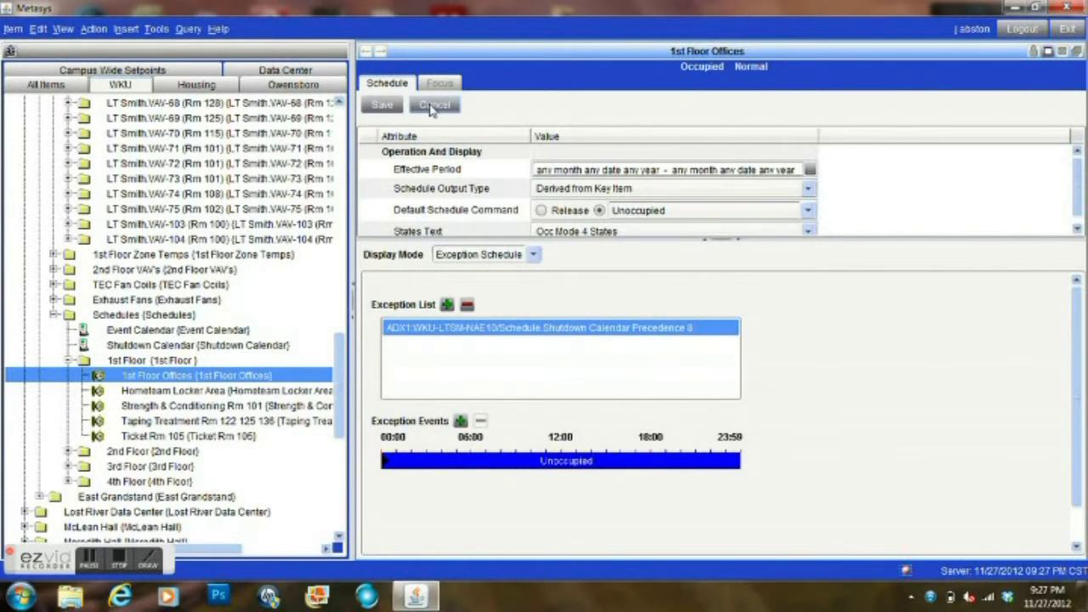
{"action": "left_click", "coordinate": [432, 107]}
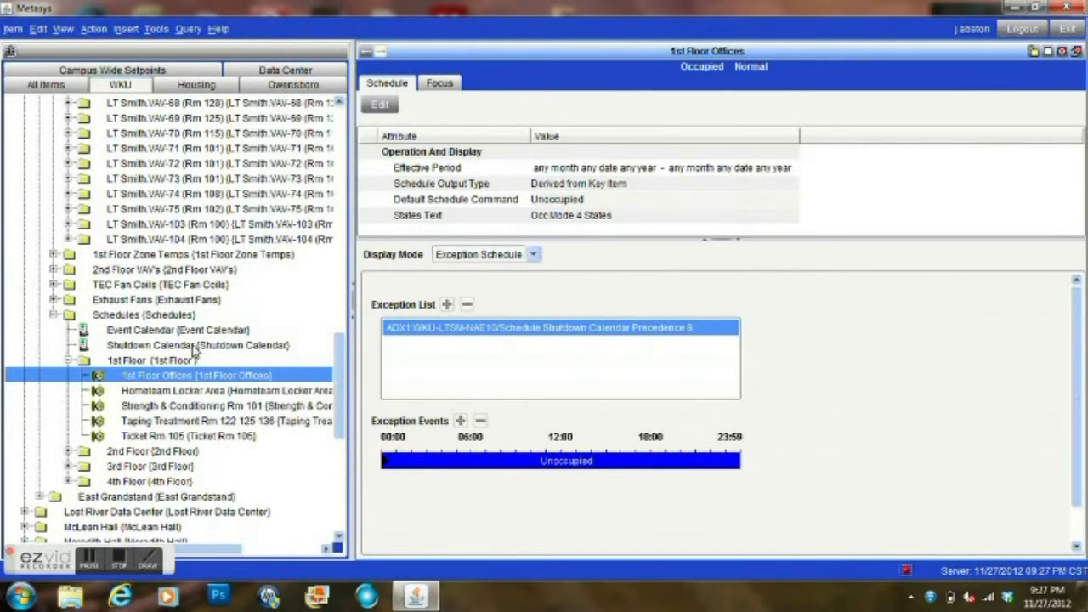
- View the Shutdown Calendar referenced by the exception, and return to the 1st Floor Offices schedule
{"action": "left_click", "coordinate": [194, 346]}
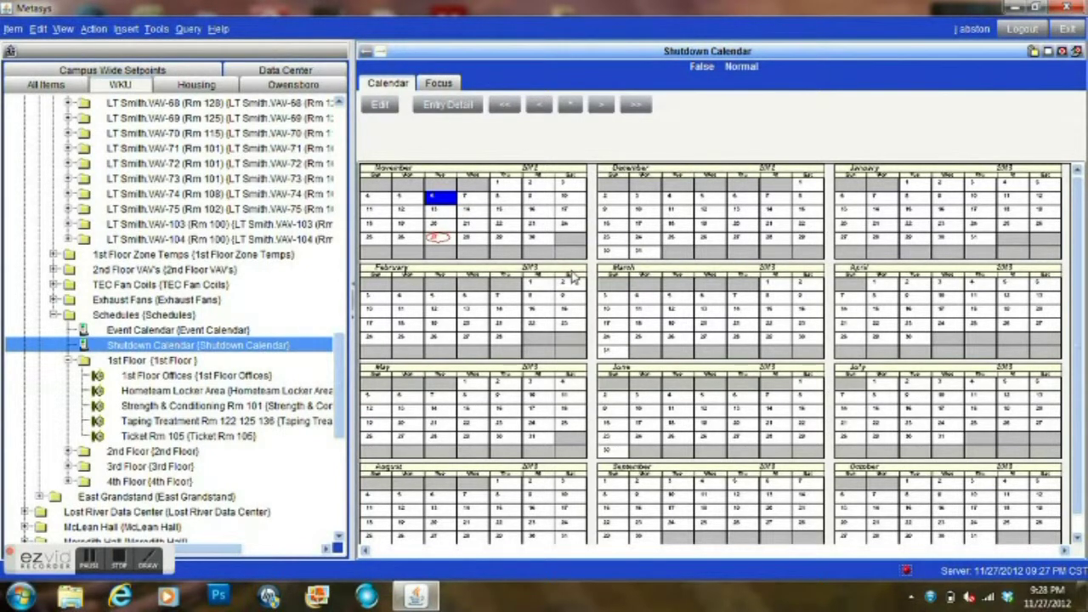
{"action": "left_click", "coordinate": [365, 51]}
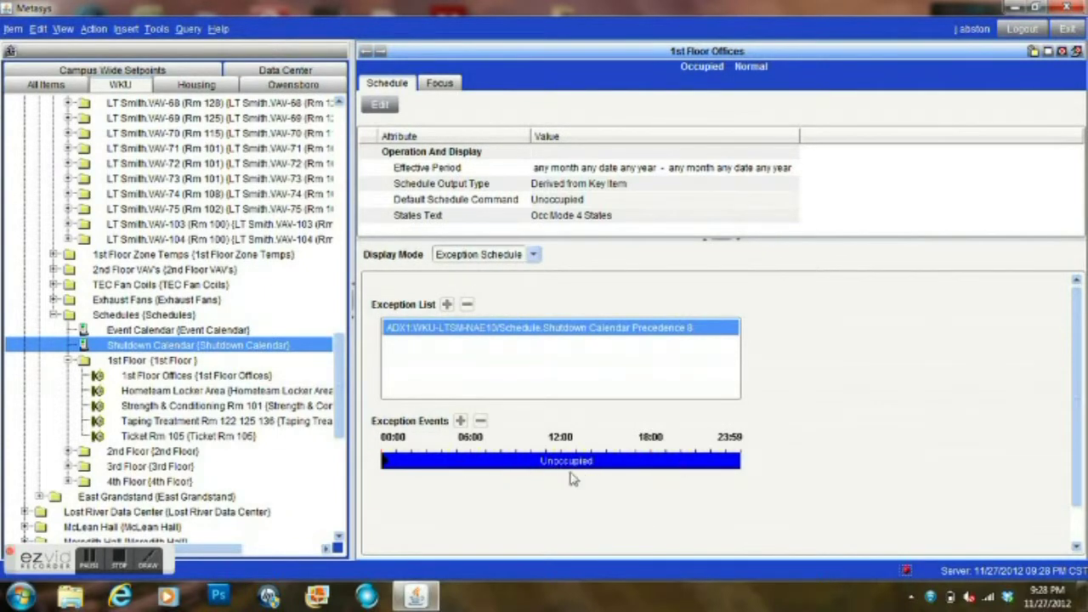
- Examine the hour, minutes and value settings for a new exception event on the Shutdown Calendar entry, and discard the edit
{"action": "left_click", "coordinate": [379, 104]}
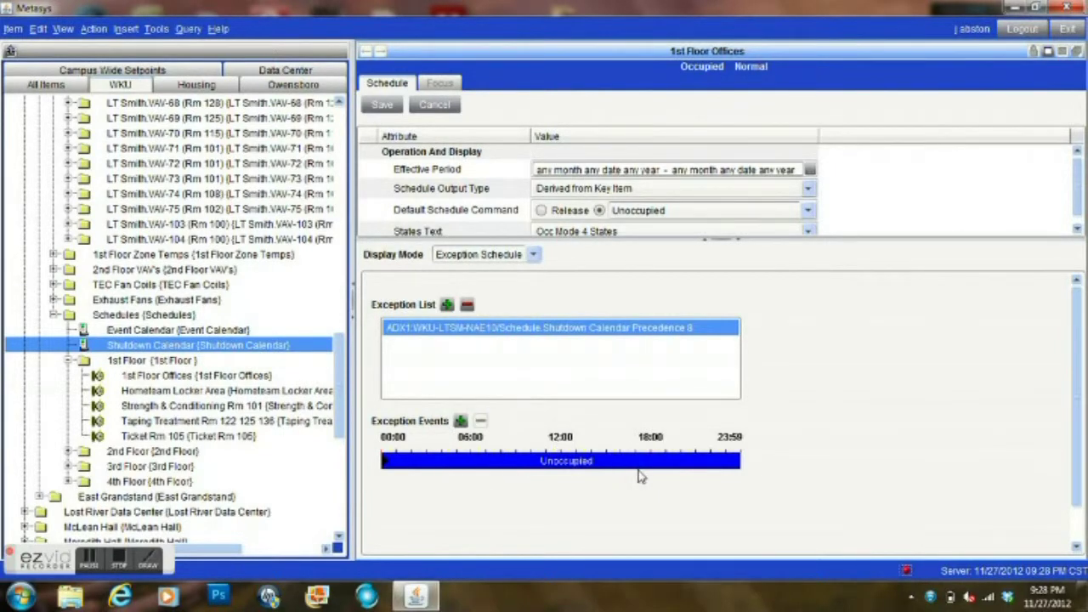
{"action": "left_click", "coordinate": [461, 421]}
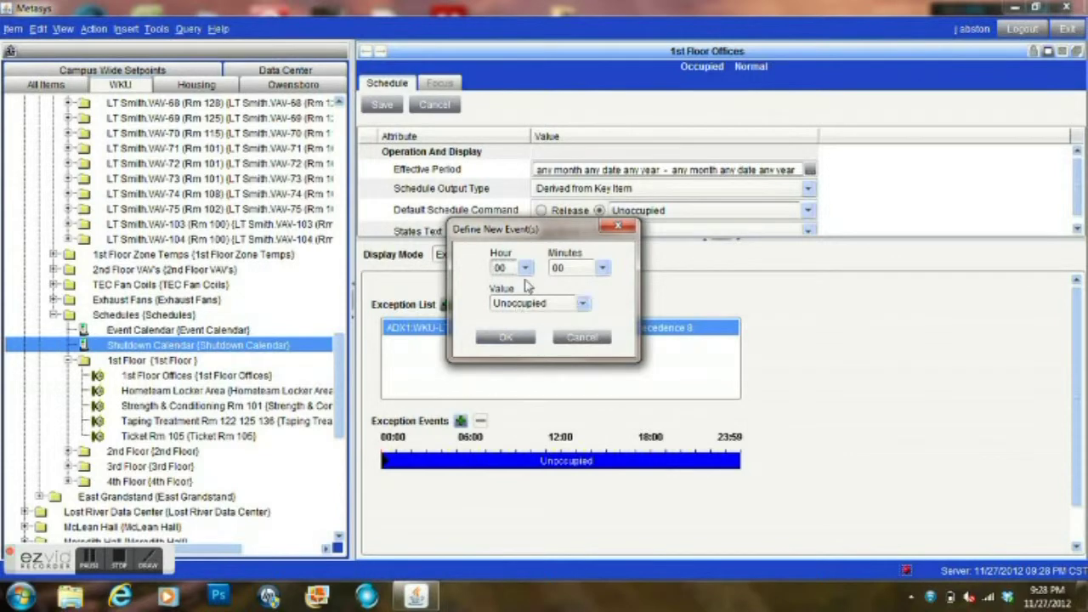
{"action": "left_click", "coordinate": [524, 268]}
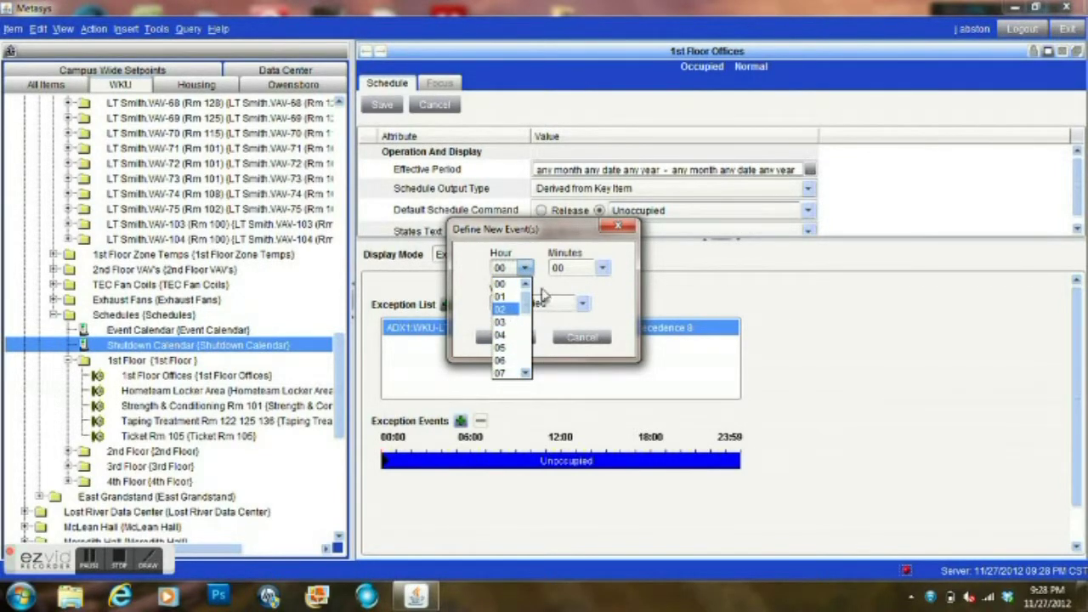
{"action": "left_click", "coordinate": [578, 338]}
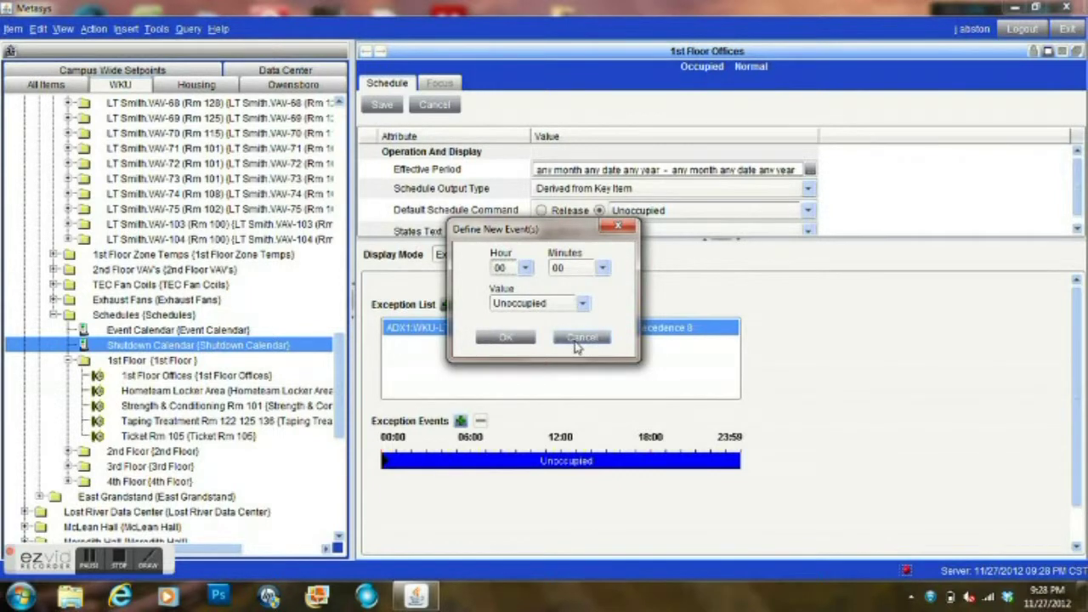
{"action": "left_click", "coordinate": [581, 338]}
{"action": "left_click", "coordinate": [437, 111]}
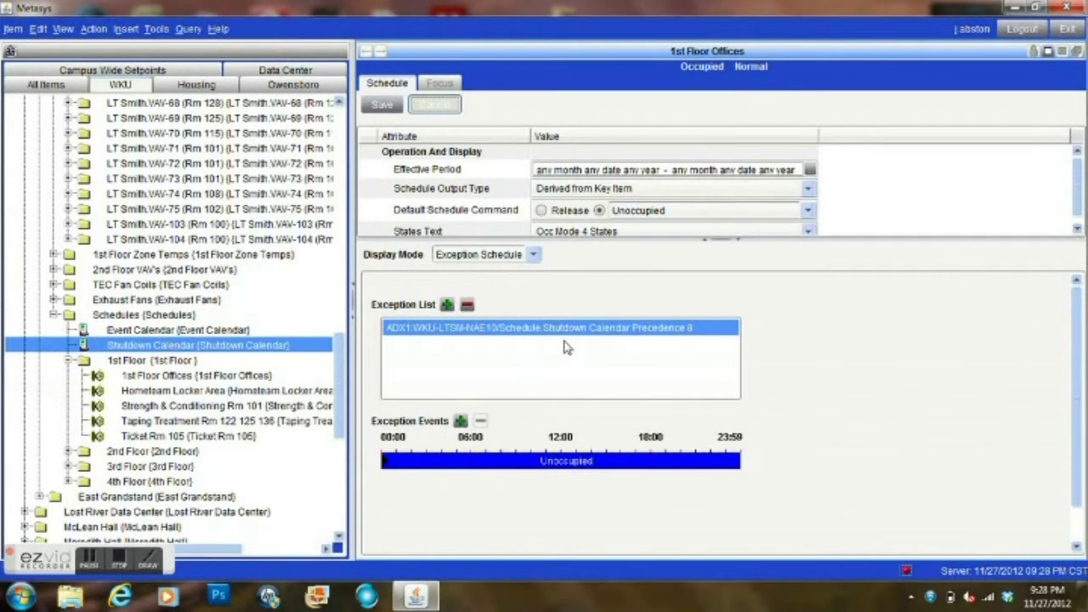
- Expand the 2nd Floor, 3rd Floor and 4th Floor schedule folders to view their schedules
{"action": "scroll", "coordinate": [89, 457], "scroll_direction": "down", "scroll_amount": 4}
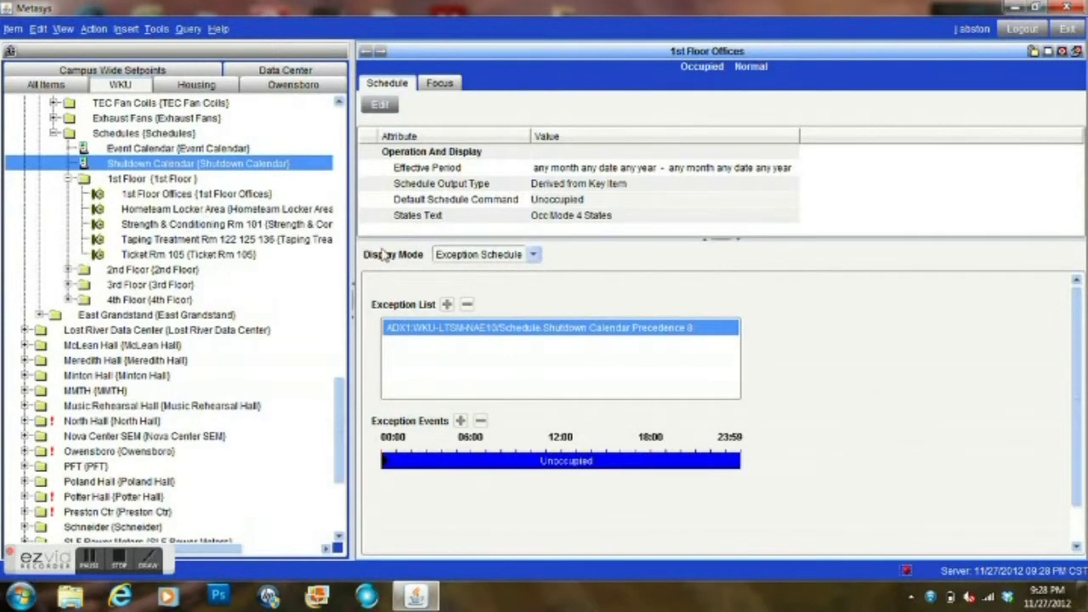
{"action": "left_click", "coordinate": [68, 270]}
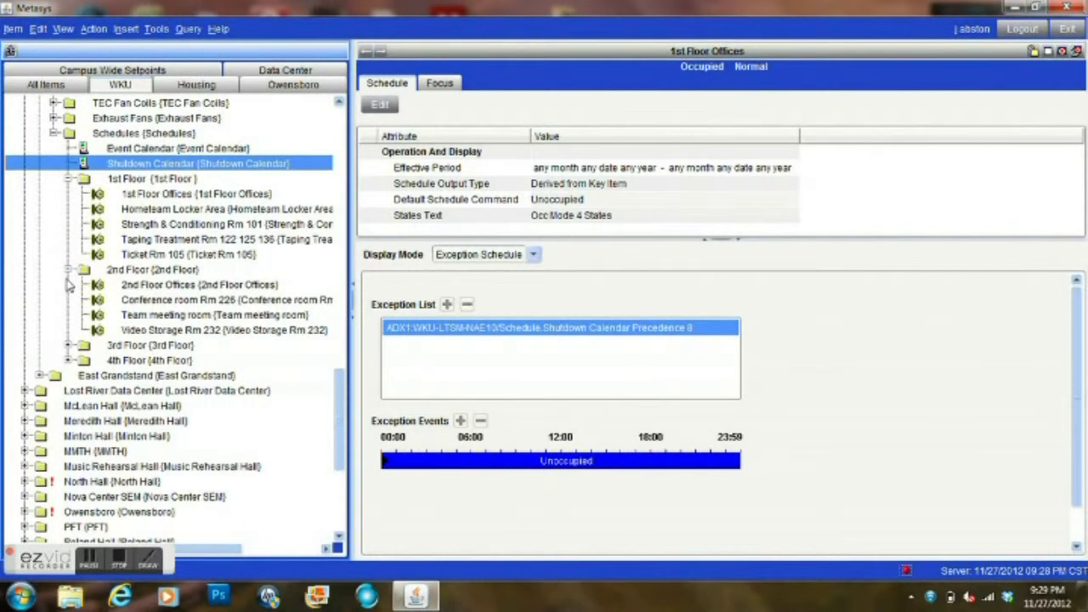
{"action": "left_click", "coordinate": [69, 346]}
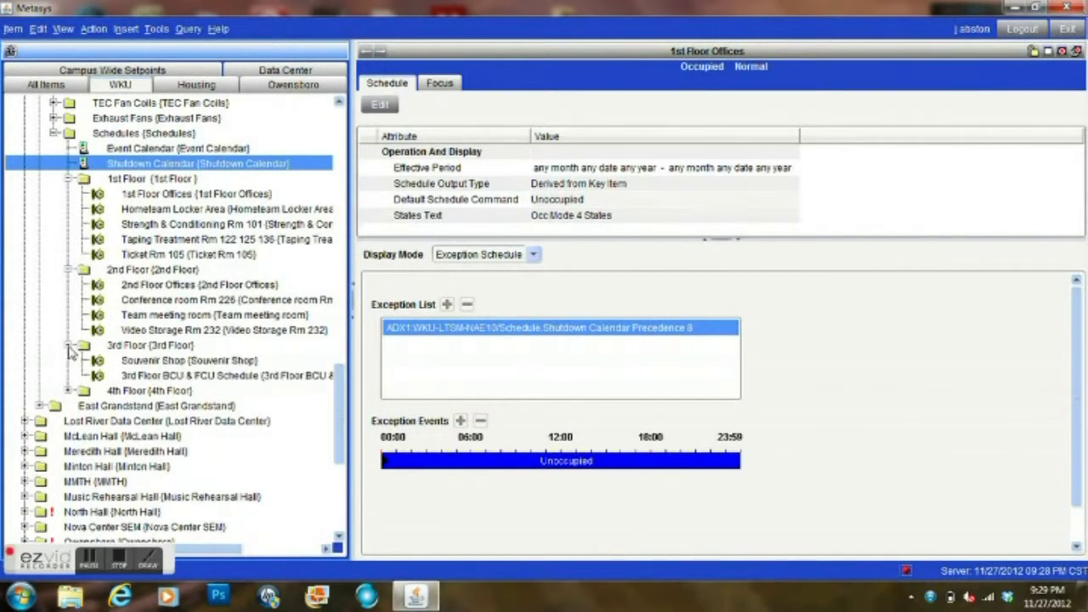
{"action": "left_click", "coordinate": [68, 391]}
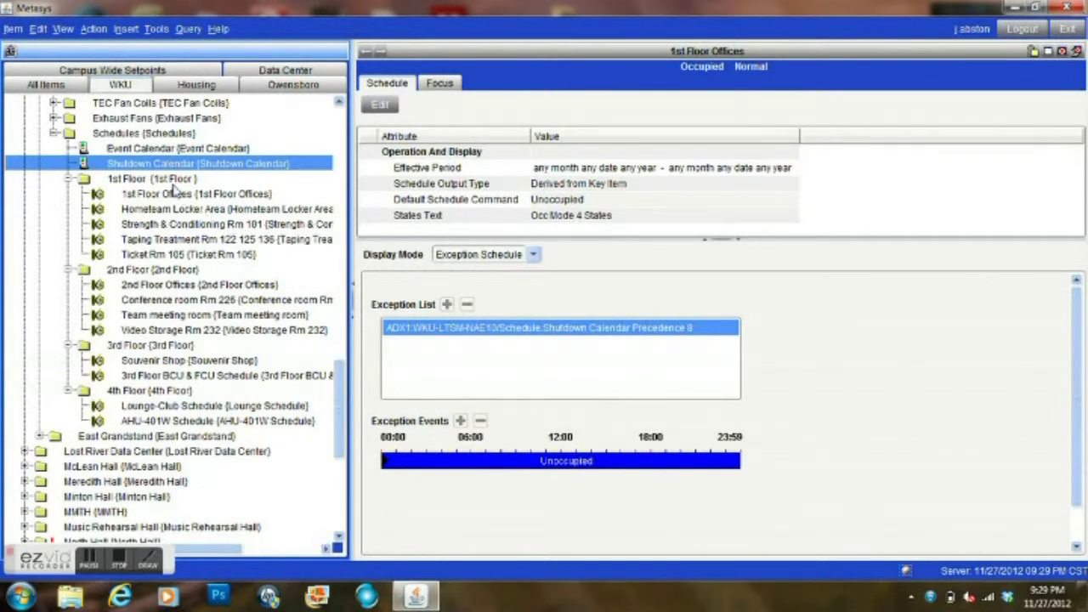
- Mark November 27, 2012 in the Shutdown Calendar, and discard the edit without saving
{"action": "left_click", "coordinate": [382, 52]}
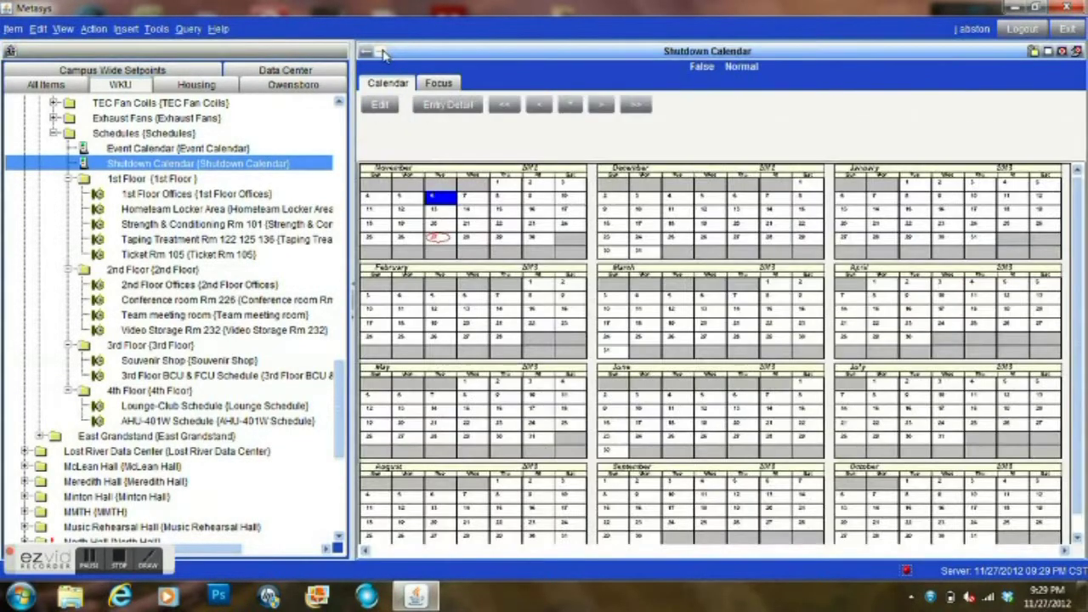
{"action": "left_click", "coordinate": [379, 104]}
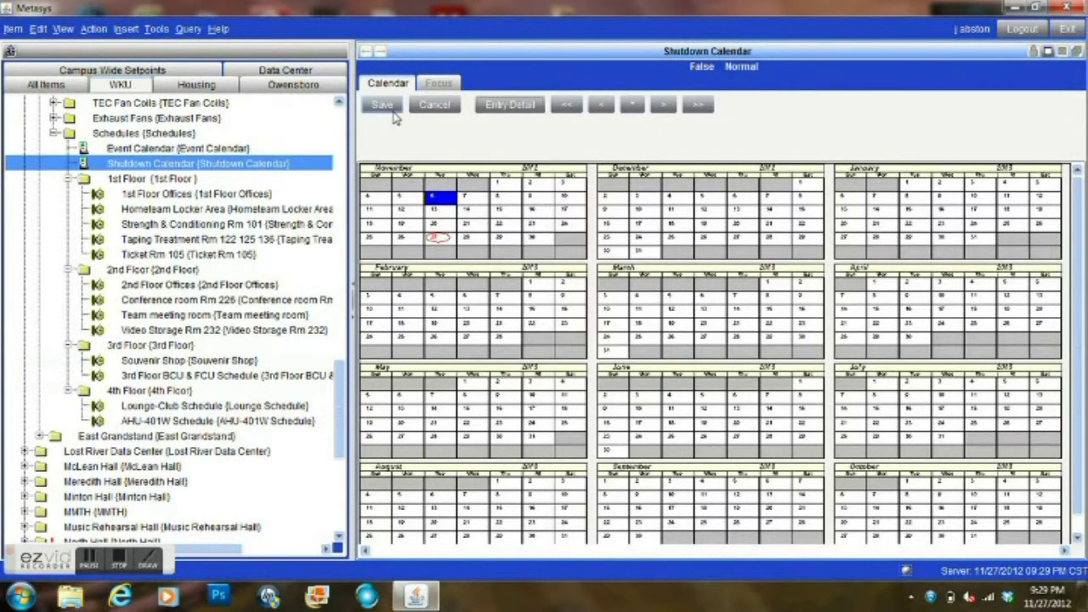
{"action": "left_click", "coordinate": [438, 241]}
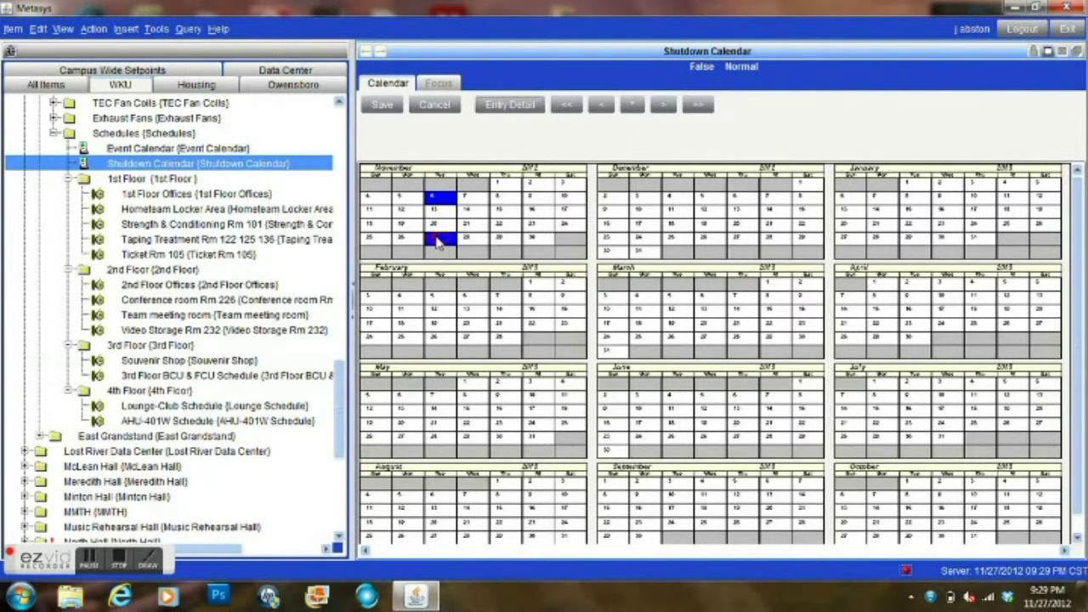
{"action": "left_click", "coordinate": [433, 103]}
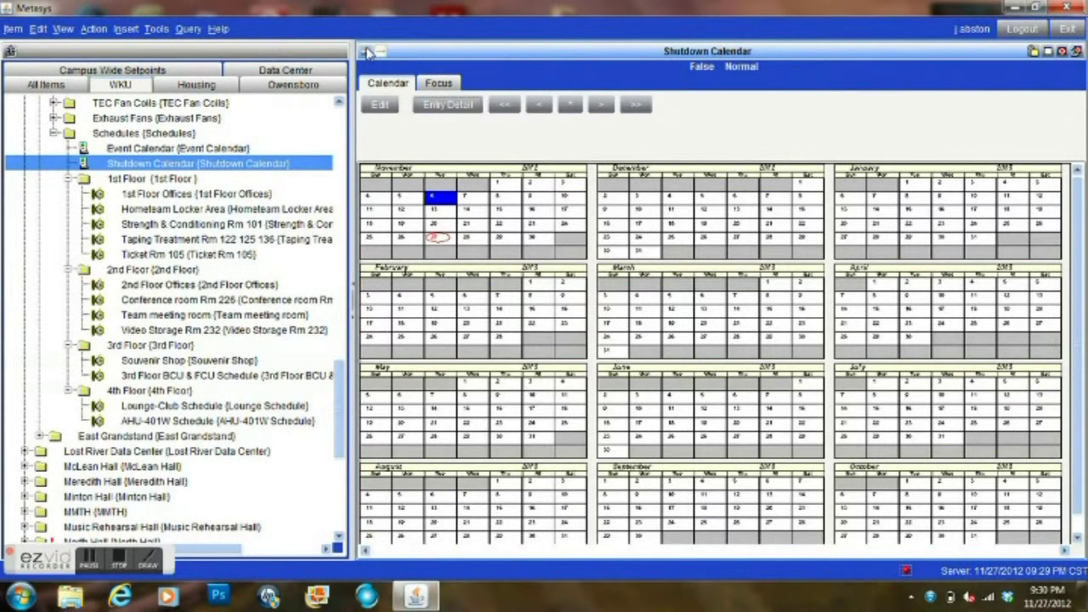
- Compare the exception schedule of 1st Floor Offices with the Shutdown Calendar it references, ending on the schedule
{"action": "left_click", "coordinate": [365, 52]}
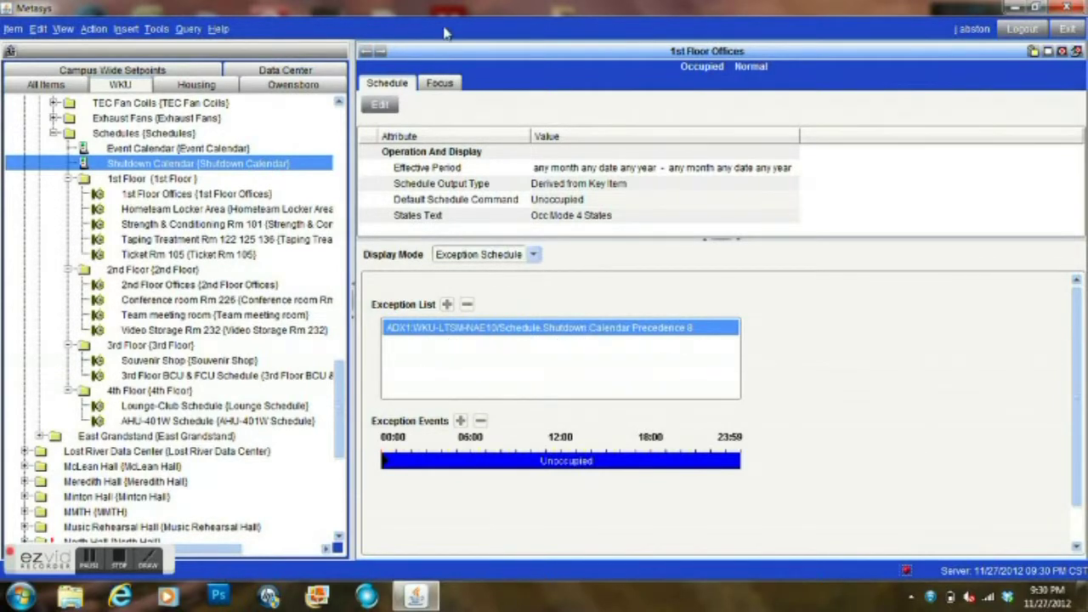
{"action": "left_click", "coordinate": [382, 54]}
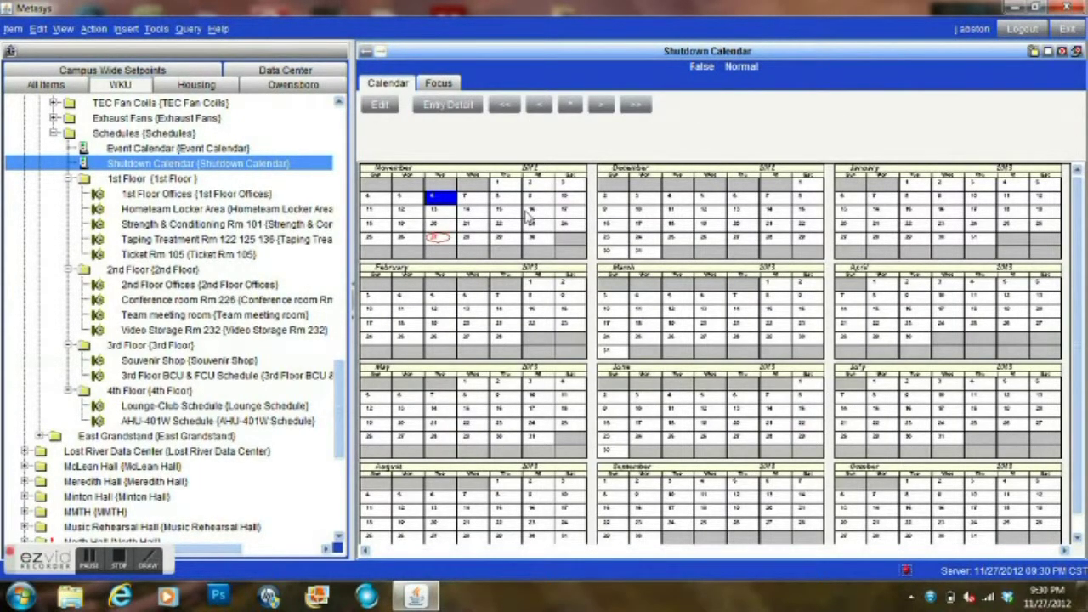
{"action": "left_click", "coordinate": [363, 53]}
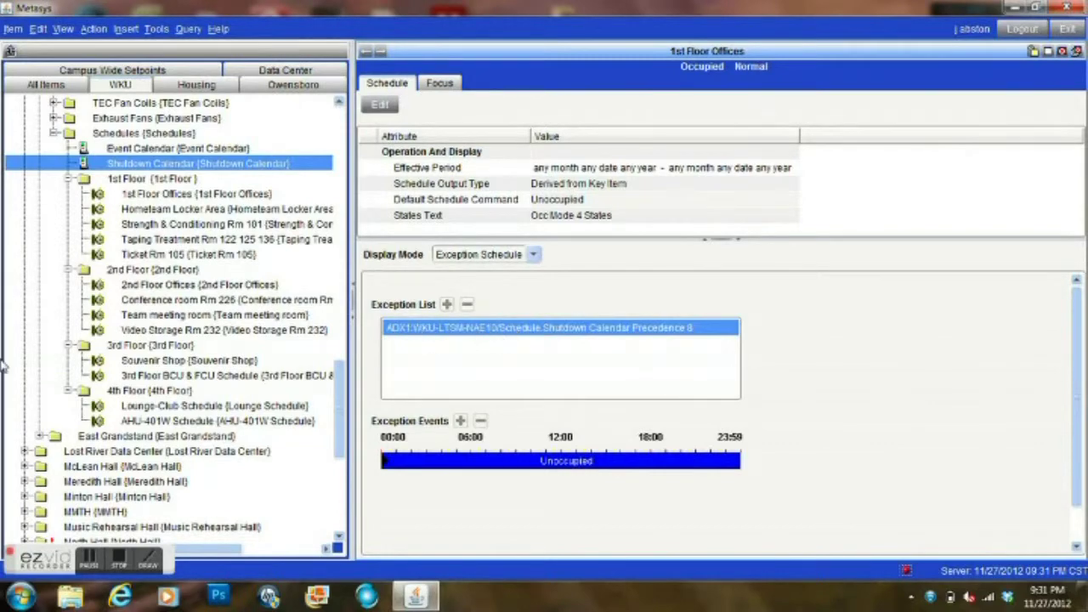
- Locate Gary Ransdell Hall in the WKU tree and expand it and its Schedules folder
{"action": "scroll", "coordinate": [185, 298], "scroll_direction": "up", "scroll_amount": 20}
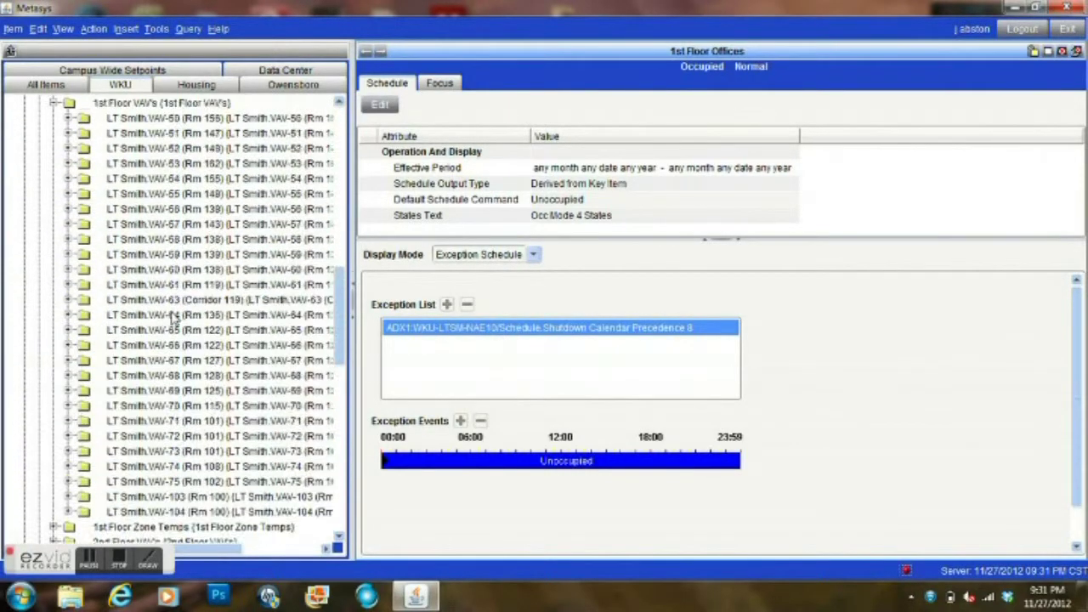
{"action": "scroll", "coordinate": [173, 319], "scroll_direction": "up", "scroll_amount": 10}
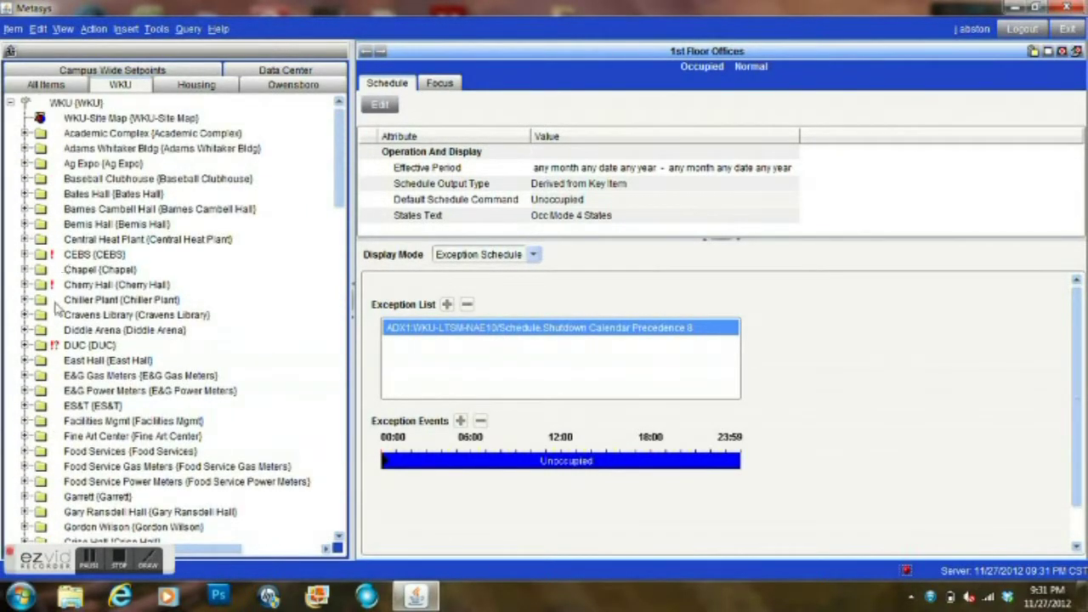
{"action": "scroll", "coordinate": [49, 332], "scroll_direction": "down", "scroll_amount": 2}
{"action": "scroll", "coordinate": [14, 363], "scroll_direction": "down", "scroll_amount": 2}
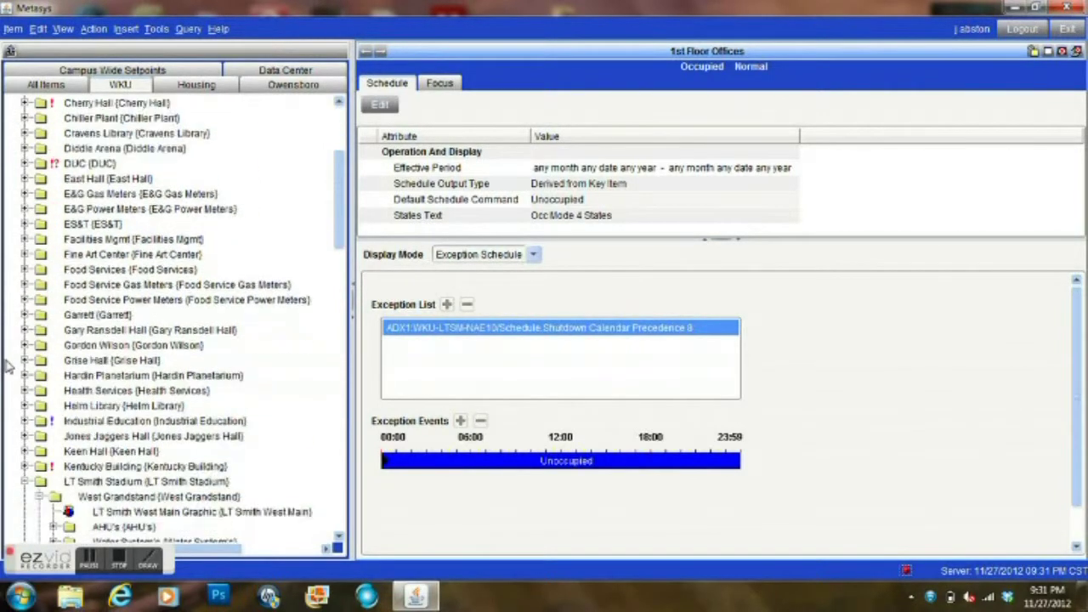
{"action": "left_click", "coordinate": [25, 330]}
{"action": "scroll", "coordinate": [23, 344], "scroll_direction": "down", "scroll_amount": 4}
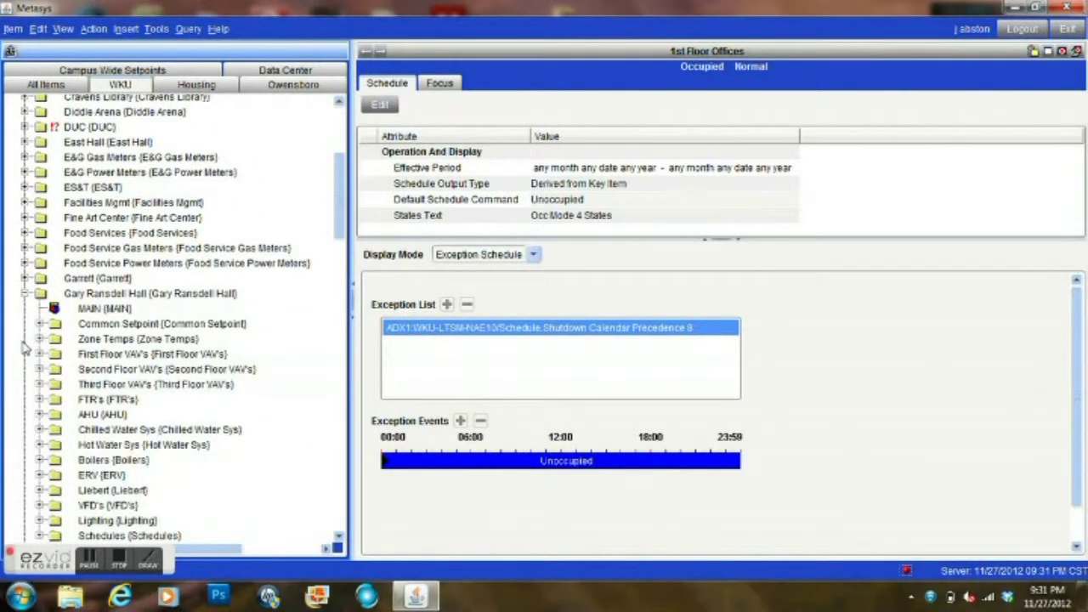
{"action": "scroll", "coordinate": [23, 351], "scroll_direction": "down", "scroll_amount": 1}
{"action": "left_click", "coordinate": [40, 360]}
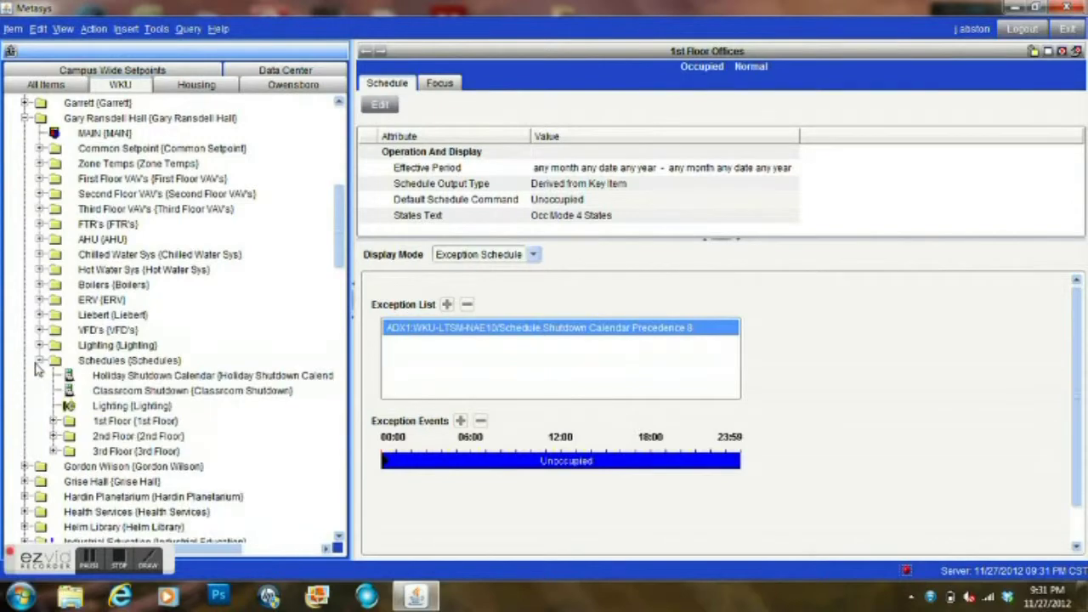
- Expand the 1st Floor schedule folder of Gary Ransdell Hall and look through its individual room schedules
{"action": "scroll", "coordinate": [34, 382], "scroll_direction": "down", "scroll_amount": 2}
{"action": "left_click", "coordinate": [54, 330]}
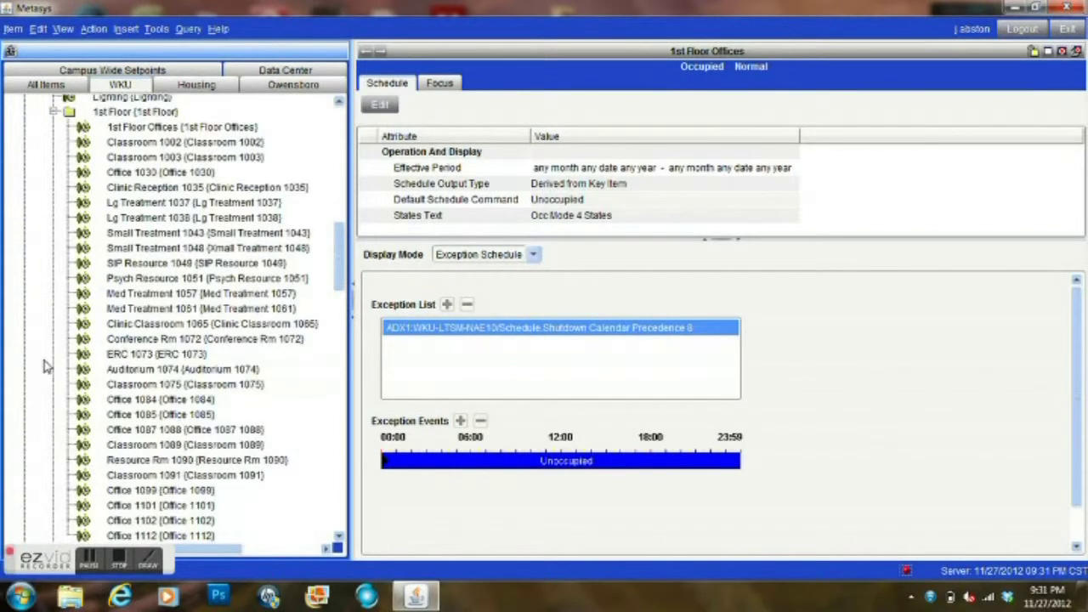
{"action": "scroll", "coordinate": [58, 350], "scroll_direction": "up", "scroll_amount": 1}
{"action": "scroll", "coordinate": [58, 351], "scroll_direction": "up", "scroll_amount": 1}
- Expand the 2nd Floor schedule folder of Gary Ransdell Hall and compare its room schedules with those of the 1st Floor
{"action": "scroll", "coordinate": [168, 326], "scroll_direction": "down", "scroll_amount": 6}
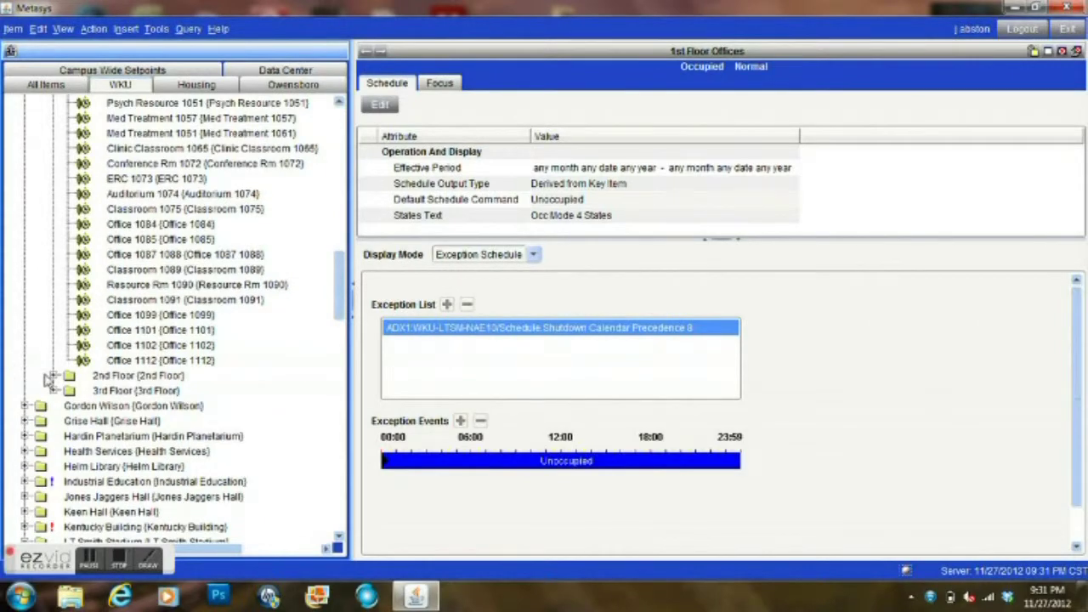
{"action": "left_click", "coordinate": [53, 375]}
{"action": "scroll", "coordinate": [151, 325], "scroll_direction": "down", "scroll_amount": 5}
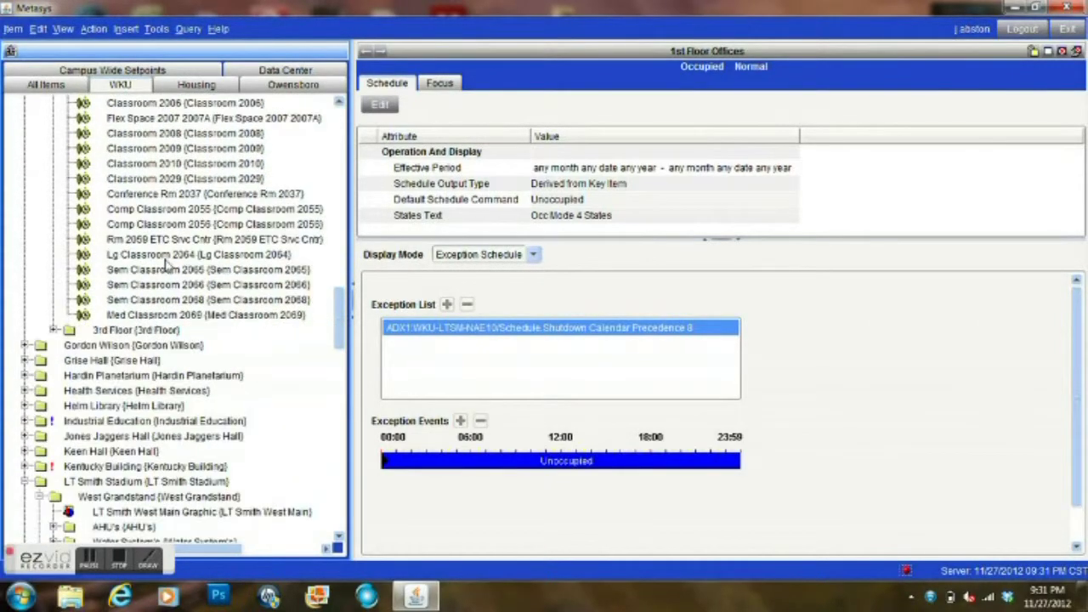
{"action": "scroll", "coordinate": [161, 289], "scroll_direction": "up", "scroll_amount": 7}
{"action": "scroll", "coordinate": [156, 306], "scroll_direction": "up", "scroll_amount": 9}
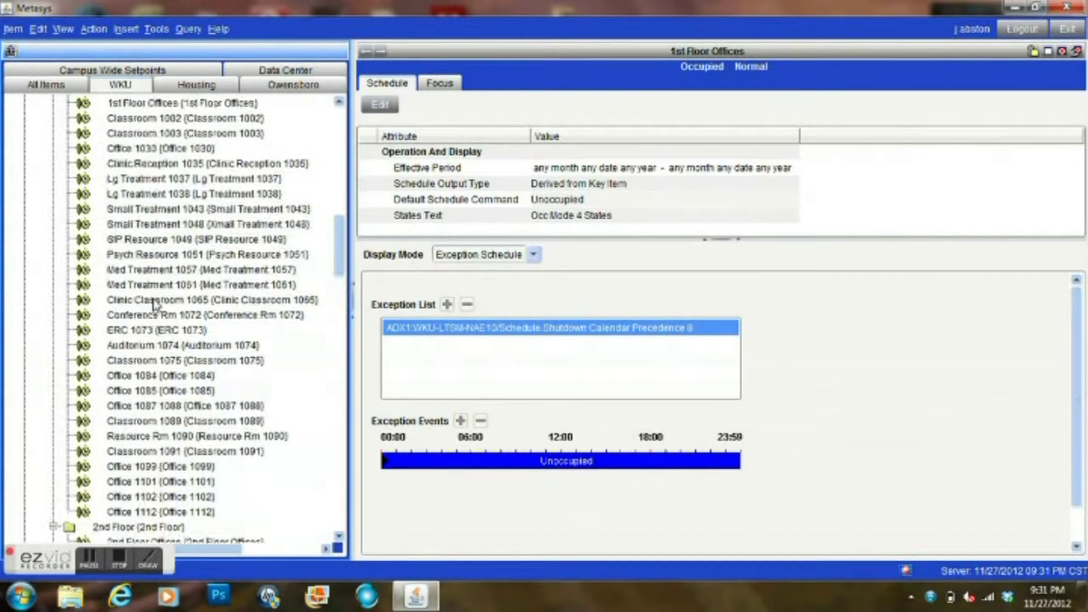
- Expand the 3rd Floor schedule folder of Gary Ransdell Hall and read its classroom, lab and office schedules to the end
{"action": "scroll", "coordinate": [149, 306], "scroll_direction": "down", "scroll_amount": 10}
{"action": "scroll", "coordinate": [142, 305], "scroll_direction": "down", "scroll_amount": 5}
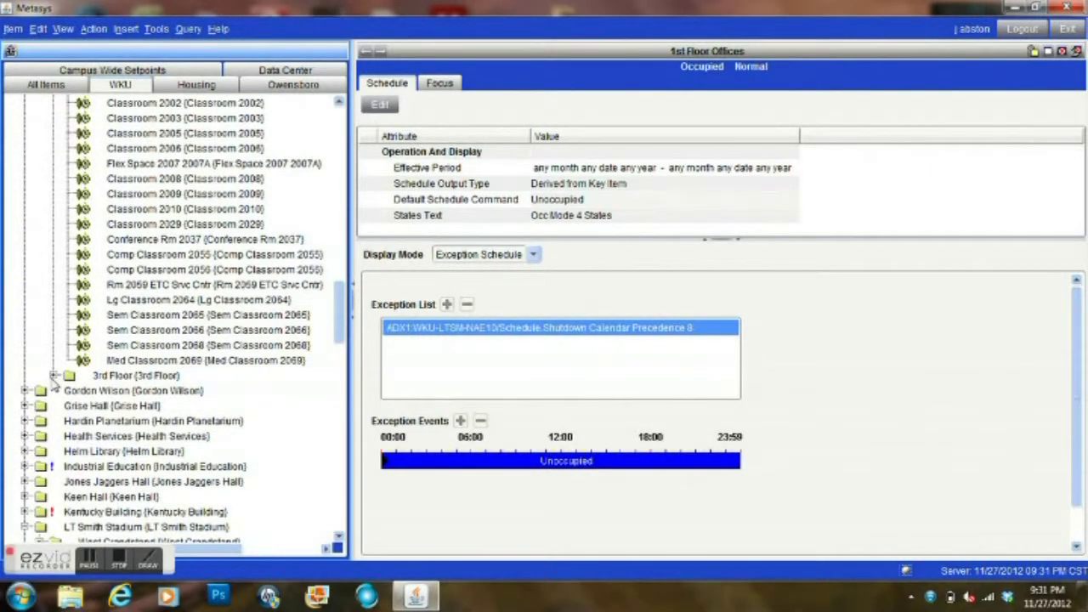
{"action": "left_click", "coordinate": [53, 377]}
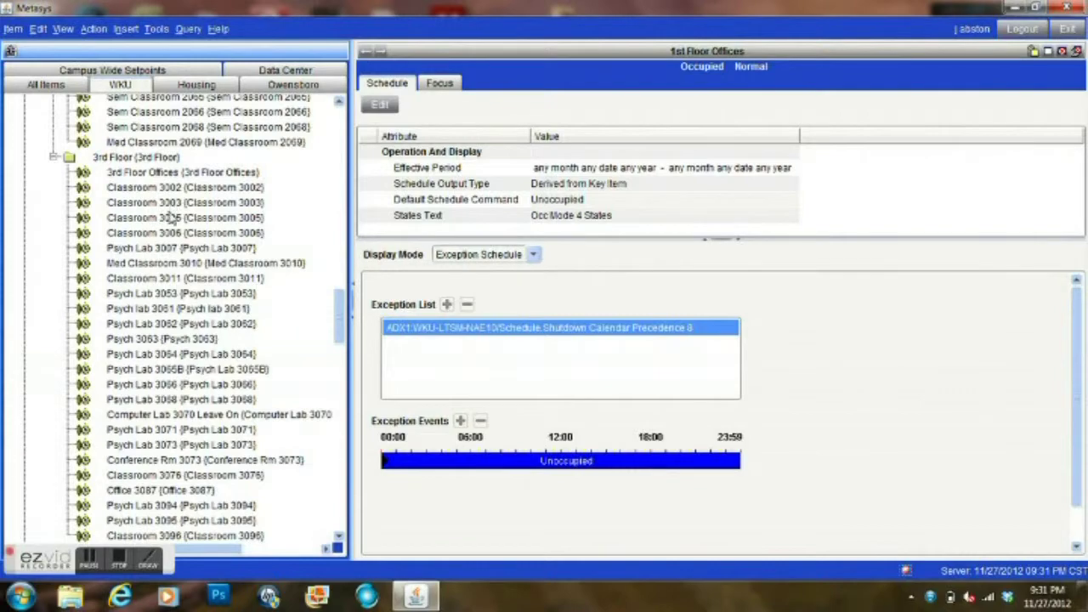
{"action": "scroll", "coordinate": [170, 218], "scroll_direction": "down", "scroll_amount": 5}
{"action": "scroll", "coordinate": [172, 228], "scroll_direction": "down", "scroll_amount": 1}
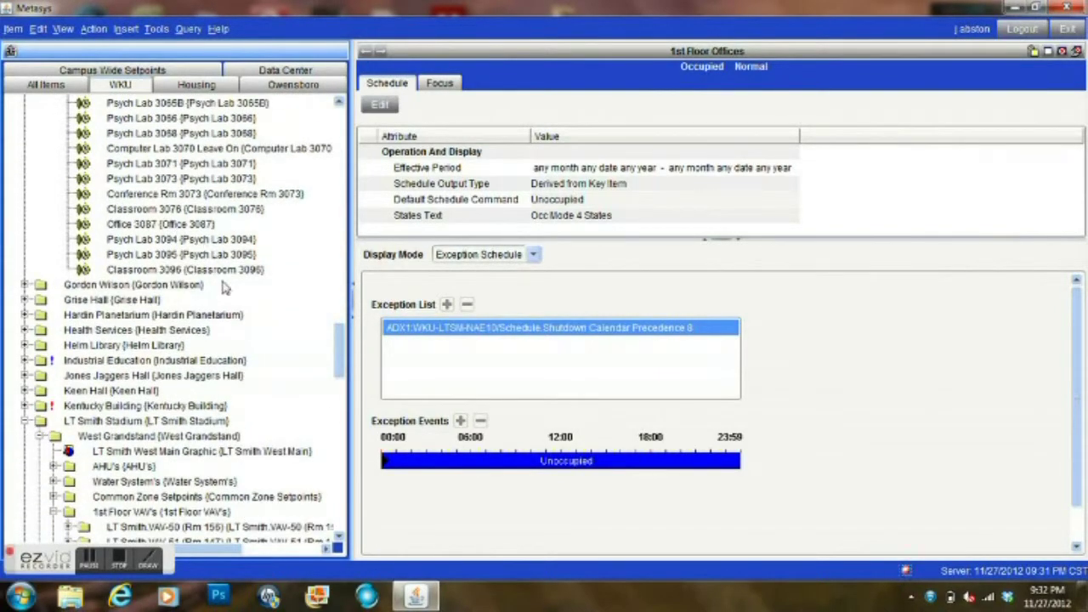
- Review the room-by-room schedules across all three floors of Gary Ransdell Hall, from the 3rd Floor back to the 1st
{"action": "scroll", "coordinate": [223, 289], "scroll_direction": "up", "scroll_amount": 5}
{"action": "scroll", "coordinate": [223, 289], "scroll_direction": "up", "scroll_amount": 3}
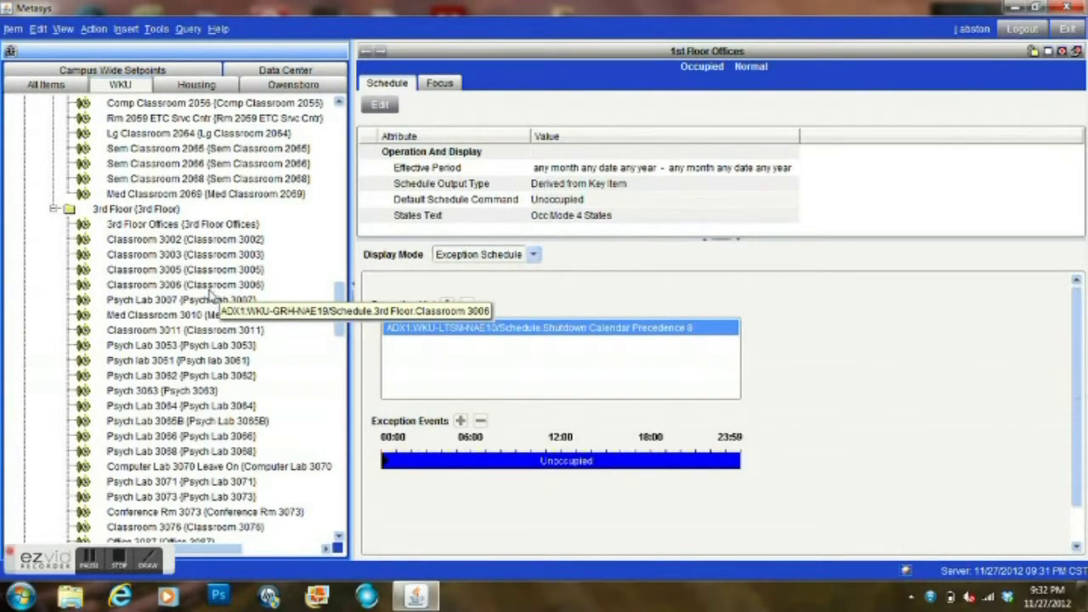
{"action": "scroll", "coordinate": [206, 298], "scroll_direction": "up", "scroll_amount": 14}
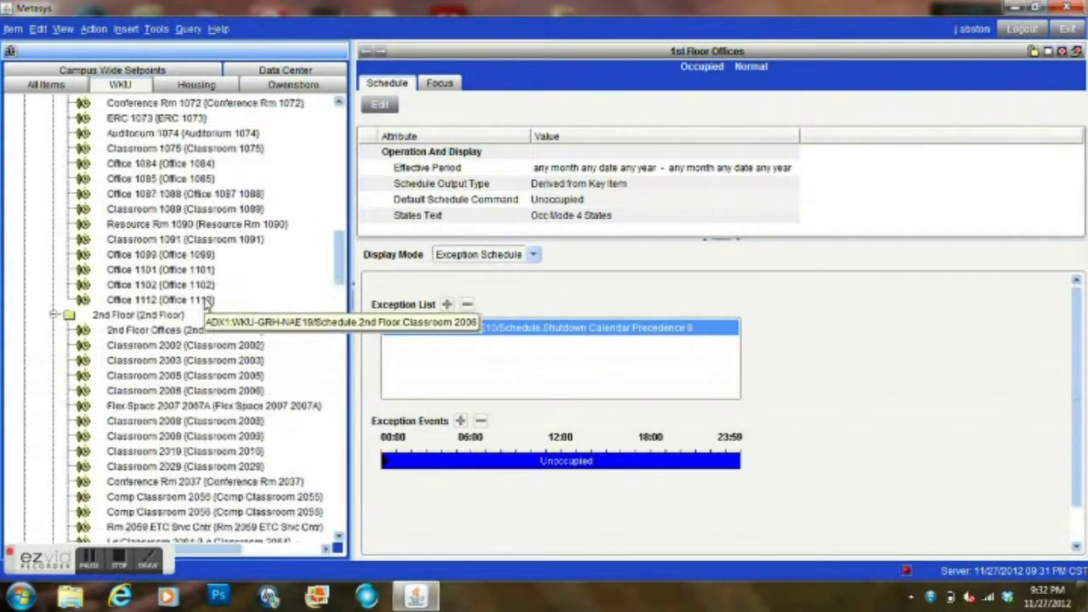
{"action": "scroll", "coordinate": [204, 304], "scroll_direction": "up", "scroll_amount": 1}
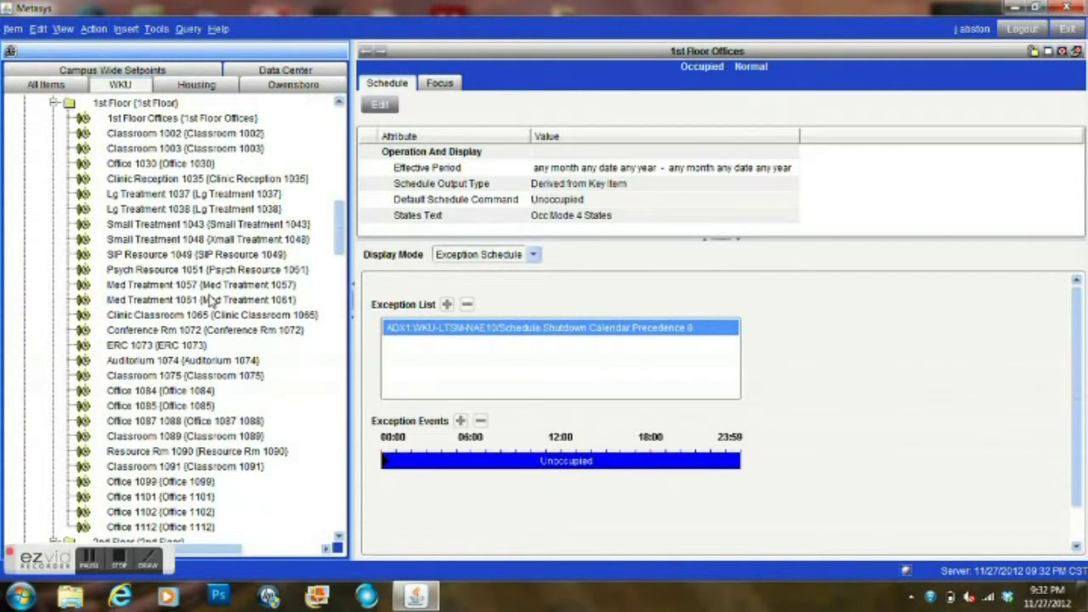
{"action": "scroll", "coordinate": [210, 302], "scroll_direction": "down", "scroll_amount": 5}
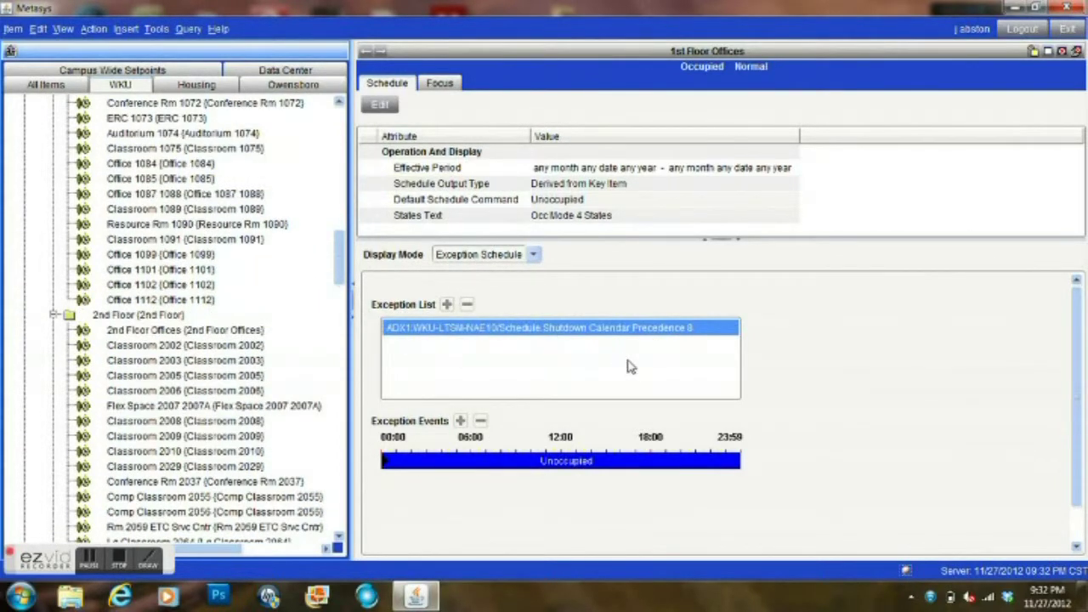